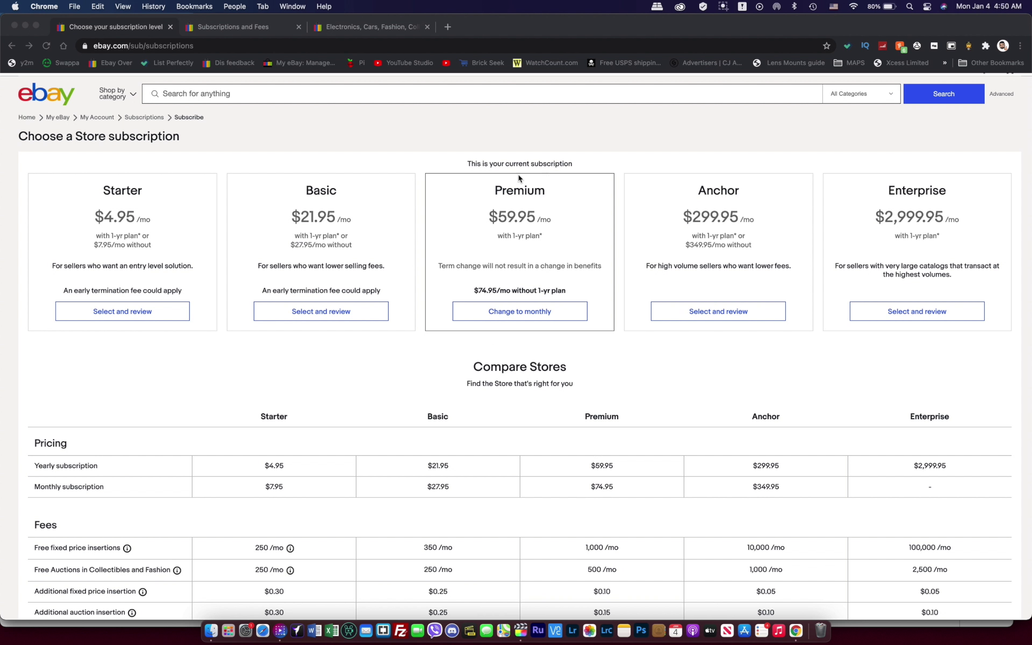
Switch to the eBay home tab and go to the Seller Center from the footer
{"action": "left_click", "coordinate": [367, 24]}
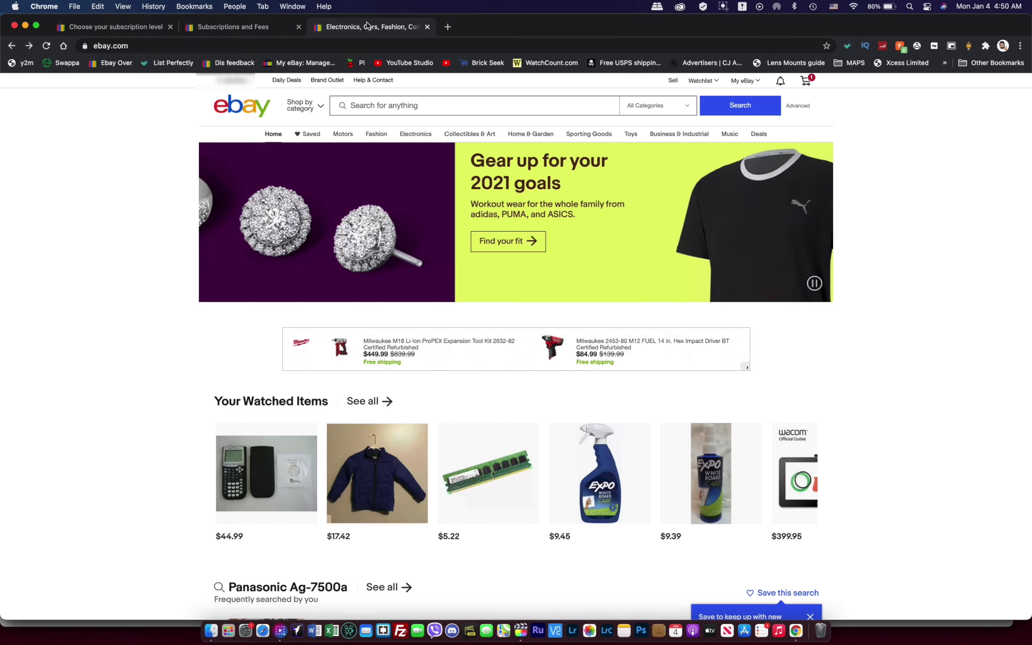
{"action": "scroll", "coordinate": [355, 269], "scroll_direction": "down", "scroll_amount": 5}
{"action": "scroll", "coordinate": [354, 269], "scroll_direction": "down", "scroll_amount": 10}
{"action": "scroll", "coordinate": [355, 269], "scroll_direction": "down", "scroll_amount": 10}
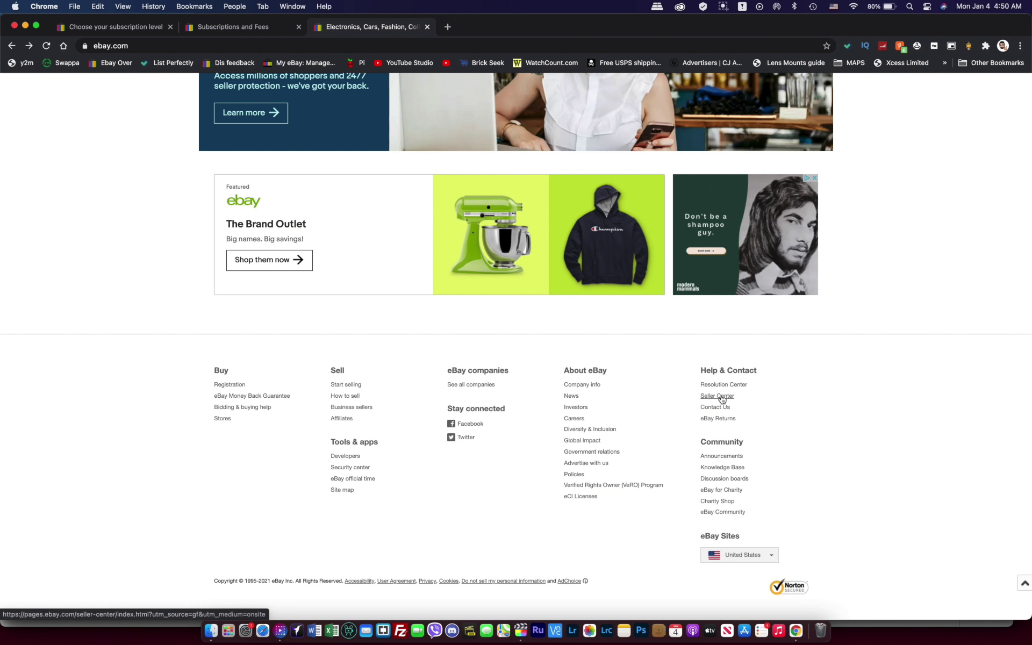
{"action": "left_click", "coordinate": [717, 396]}
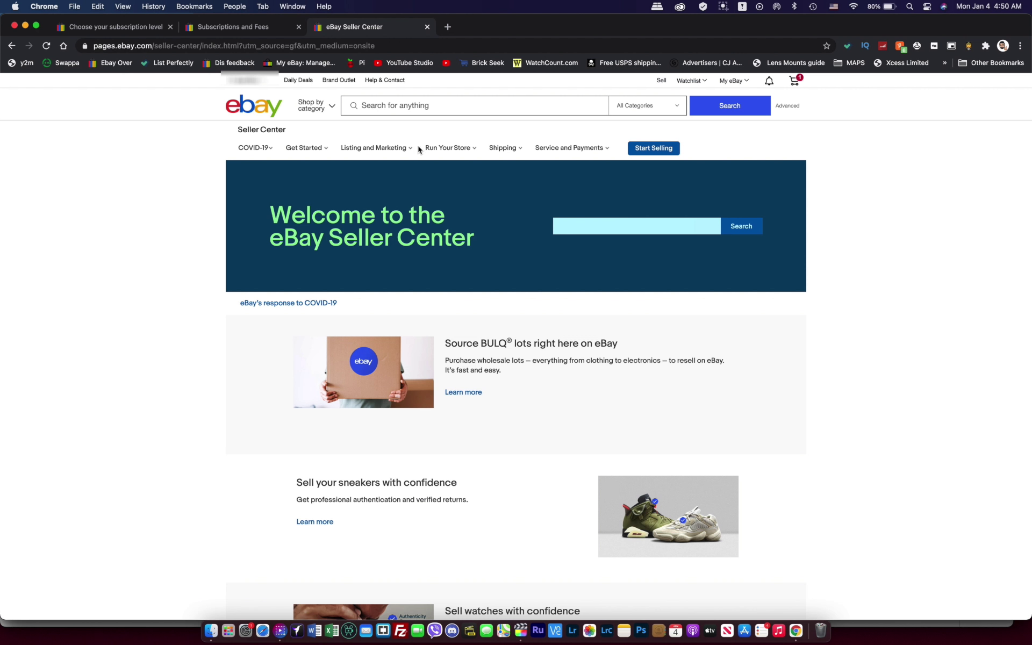
{"action": "mouse_move", "coordinate": [449, 148]}
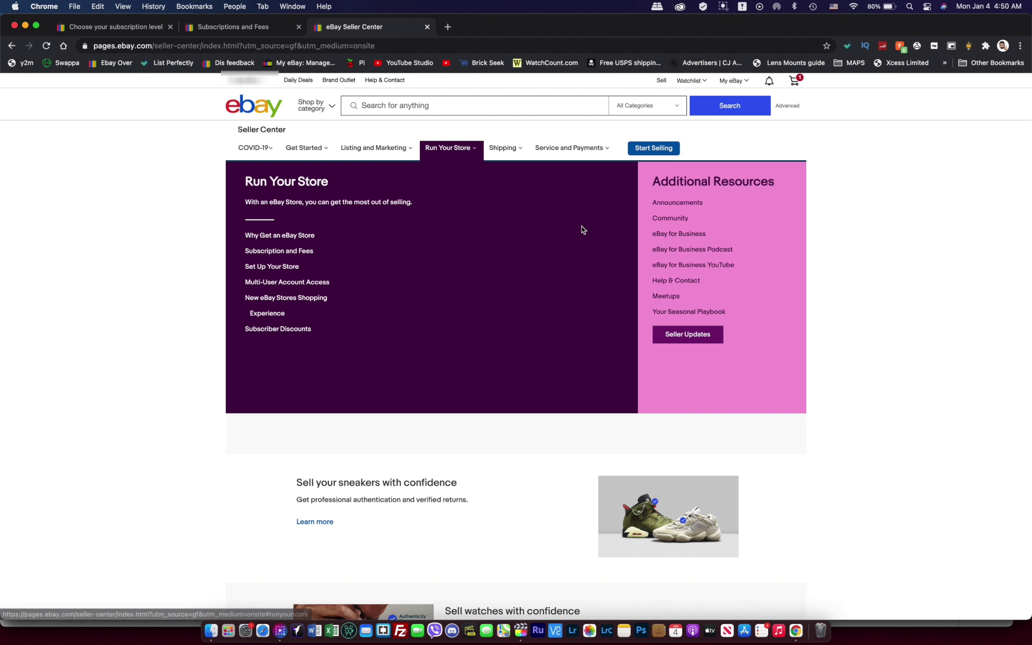
Open Subscriber Discounts, expand the eBay Always Open deal and open the shipping supplies deal
{"action": "left_click", "coordinate": [290, 331]}
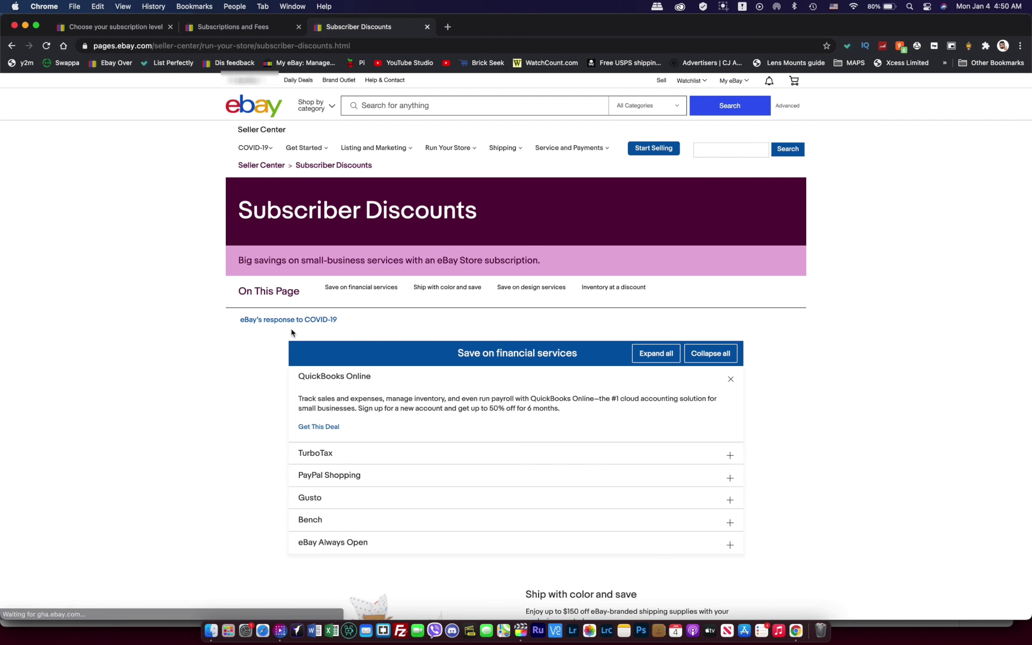
{"action": "scroll", "coordinate": [291, 332], "scroll_direction": "down", "scroll_amount": 4}
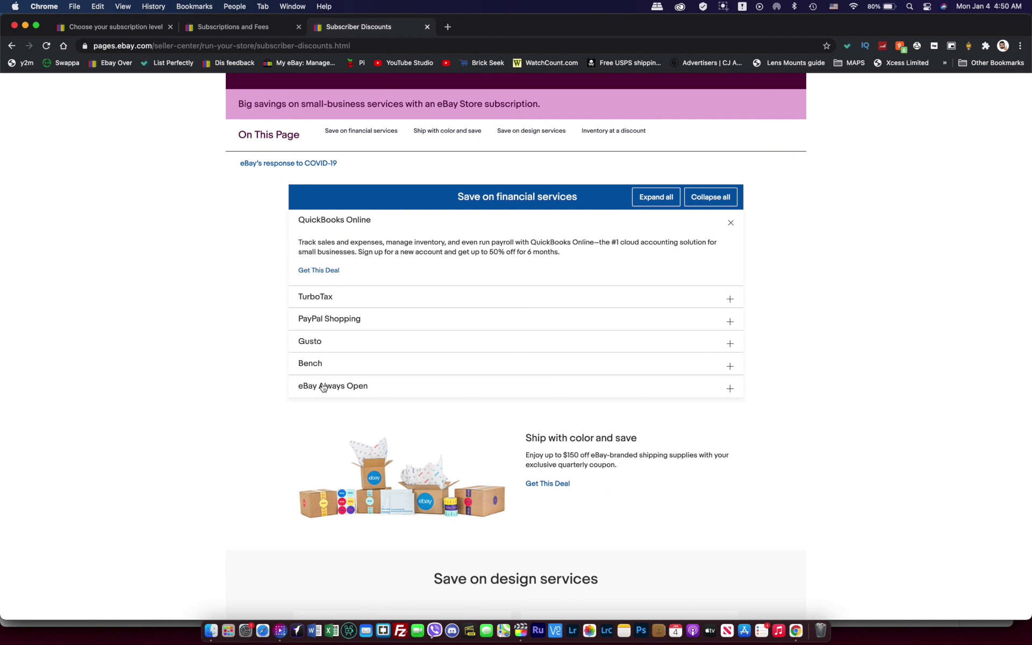
{"action": "left_click", "coordinate": [343, 390]}
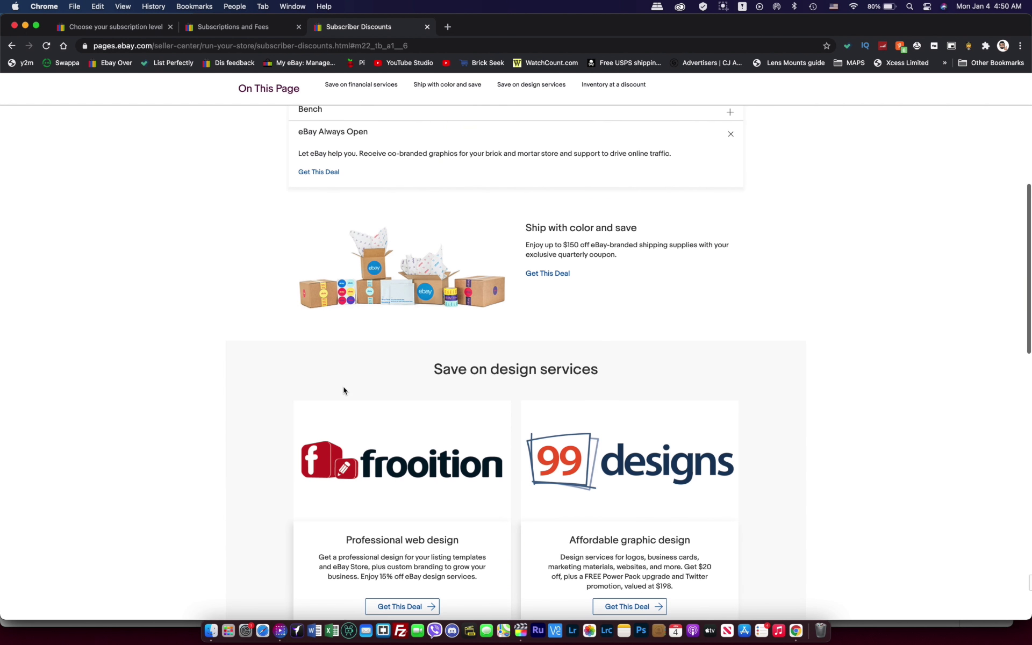
{"action": "left_click", "coordinate": [543, 274]}
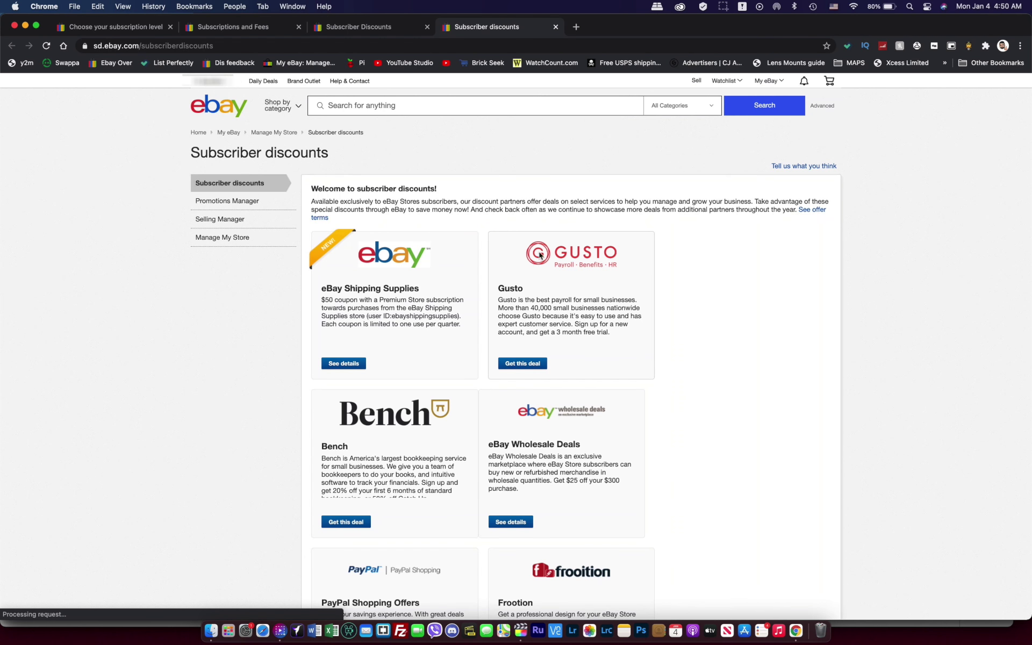
{"action": "scroll", "coordinate": [461, 257], "scroll_direction": "down", "scroll_amount": 2}
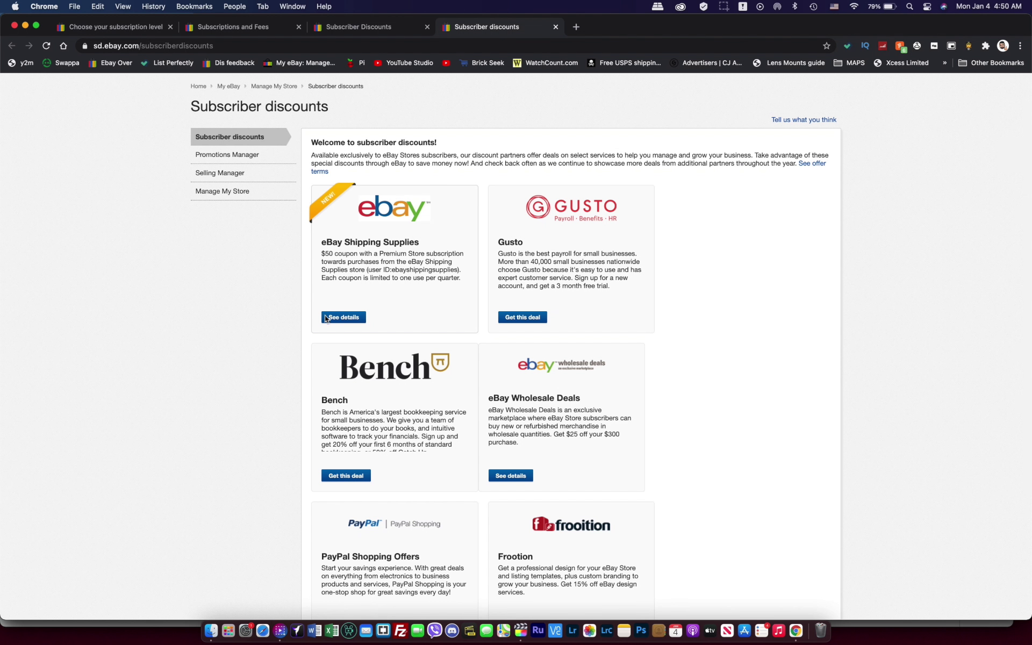
Highlight the eBay Shipping Supplies $50 coupon offer details, then view the offer
{"action": "left_click_drag", "start_coordinate": [322, 243], "coordinate": [422, 242]}
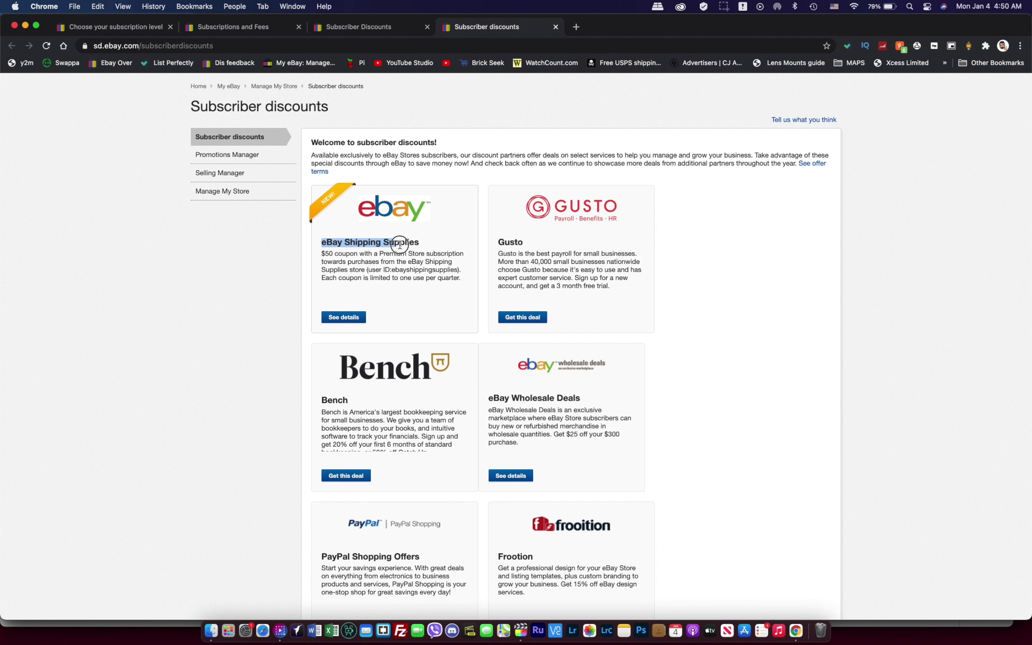
{"action": "left_click_drag", "start_coordinate": [323, 255], "coordinate": [450, 290]}
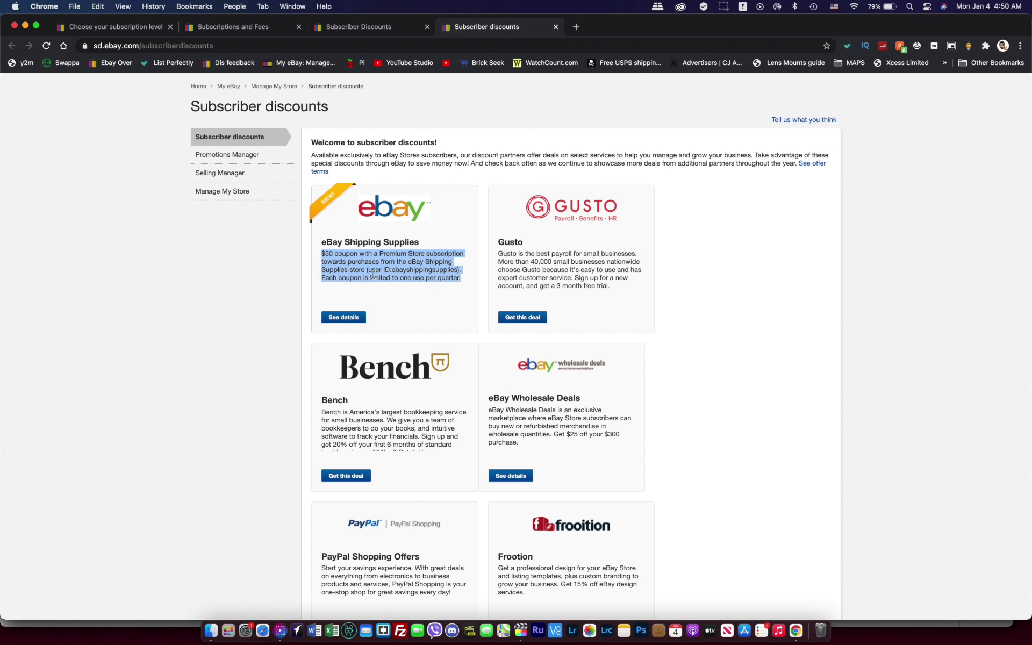
{"action": "left_click_drag", "start_coordinate": [366, 270], "coordinate": [460, 273]}
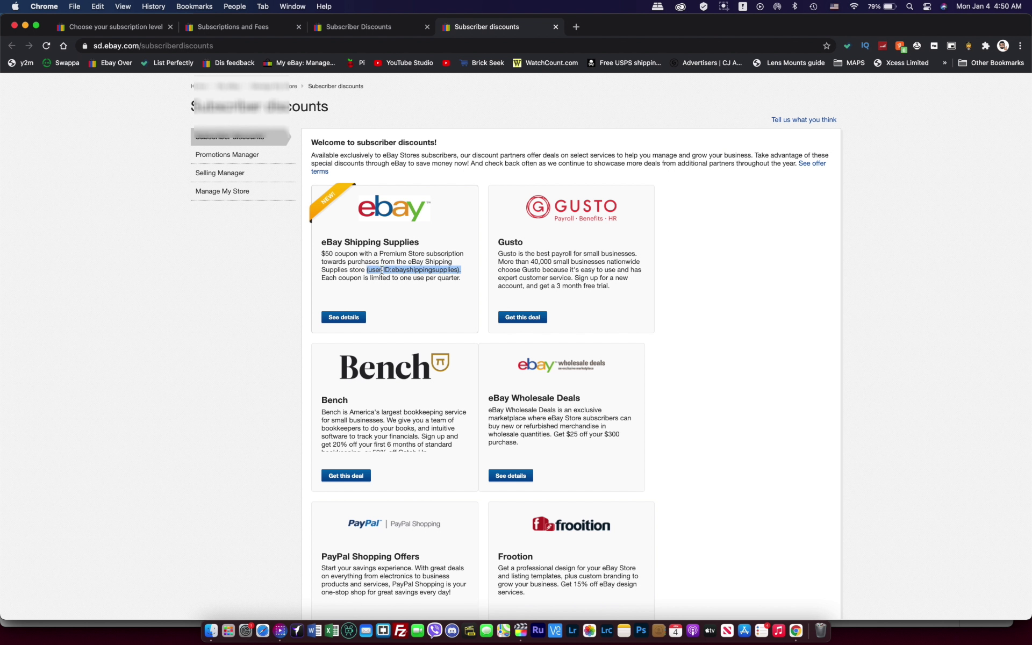
{"action": "left_click", "coordinate": [343, 317]}
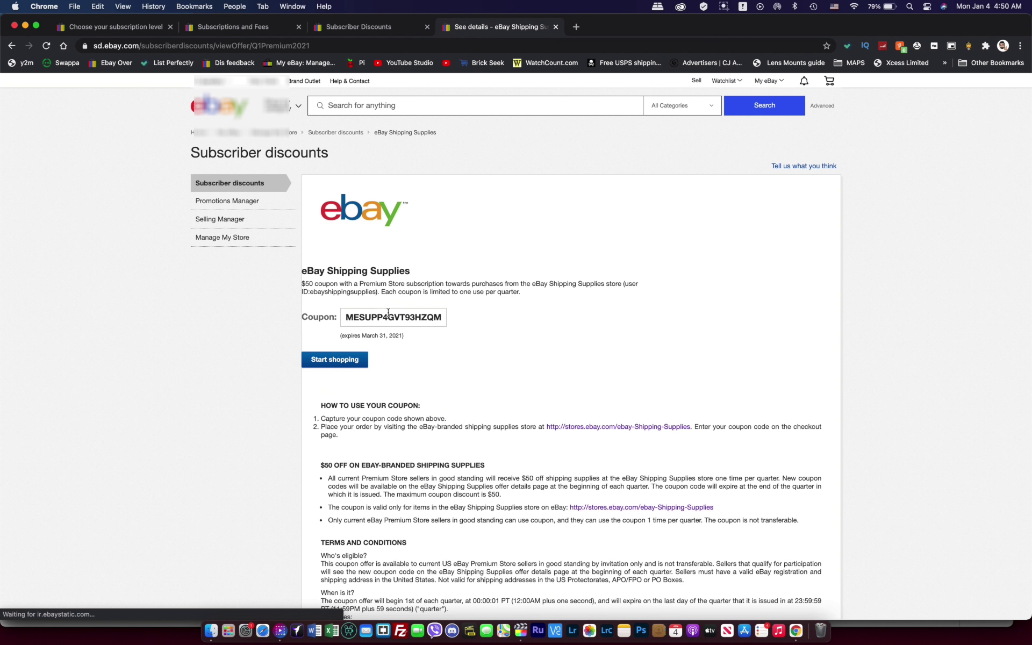
Highlight the eBay Shipping Supplies coupon code to copy it
{"action": "left_click_drag", "start_coordinate": [344, 318], "coordinate": [446, 325]}
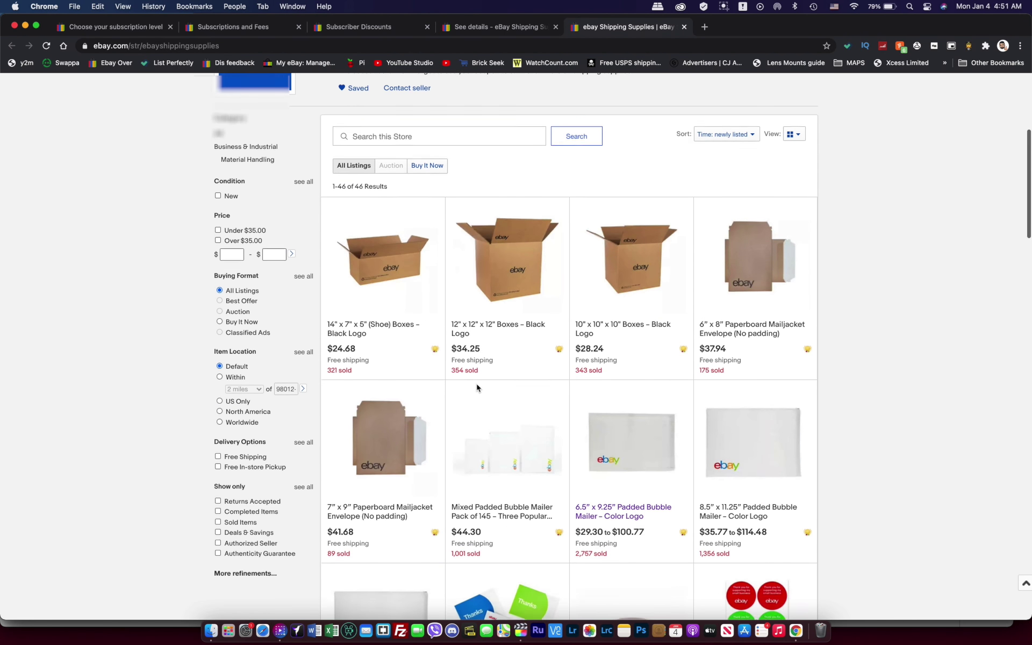
{"action": "scroll", "coordinate": [476, 387], "scroll_direction": "down", "scroll_amount": 2}
{"action": "scroll", "coordinate": [477, 387], "scroll_direction": "down", "scroll_amount": 2}
{"action": "scroll", "coordinate": [477, 388], "scroll_direction": "up", "scroll_amount": 10}
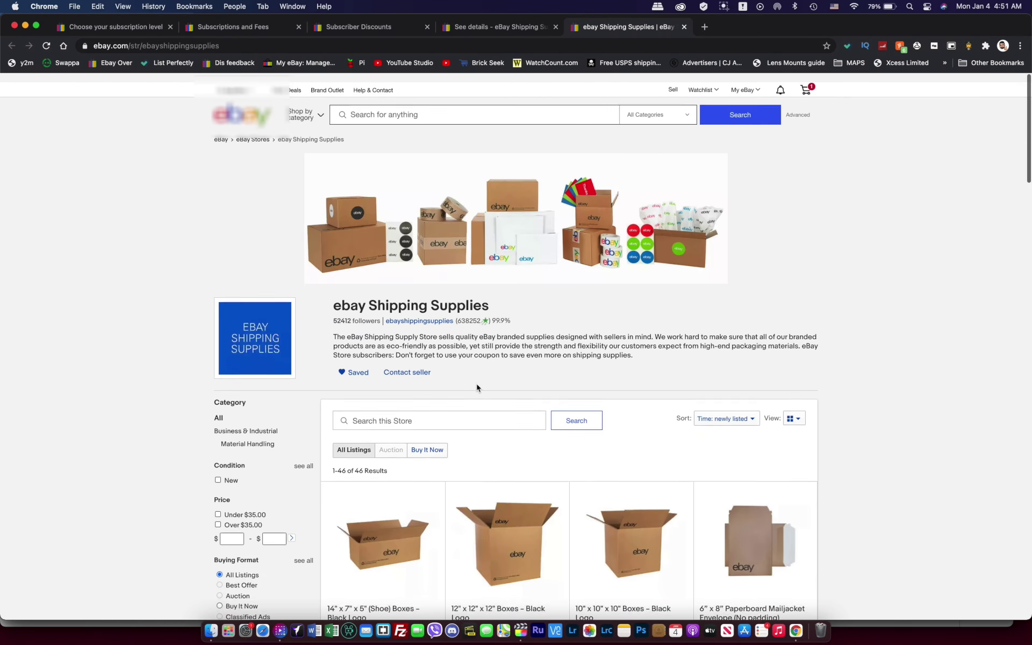
{"action": "scroll", "coordinate": [477, 388], "scroll_direction": "down", "scroll_amount": 3}
{"action": "scroll", "coordinate": [477, 388], "scroll_direction": "down", "scroll_amount": 1}
{"action": "scroll", "coordinate": [477, 387], "scroll_direction": "up", "scroll_amount": 5}
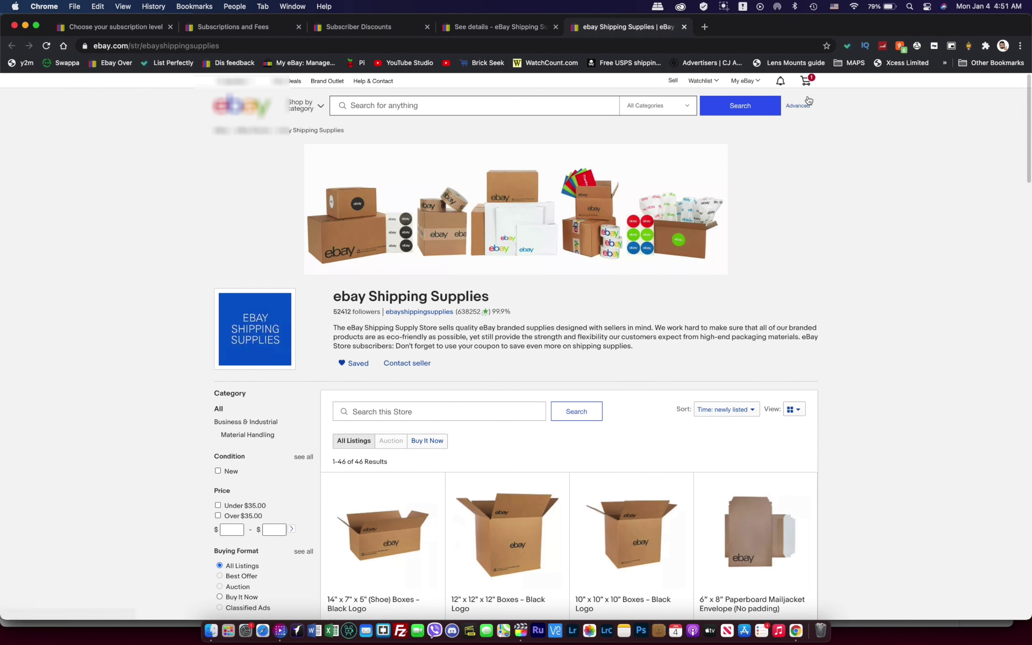
Check out the 200-envelope padded mailer order from the cart and apply the $50 coupon
{"action": "left_click", "coordinate": [807, 85]}
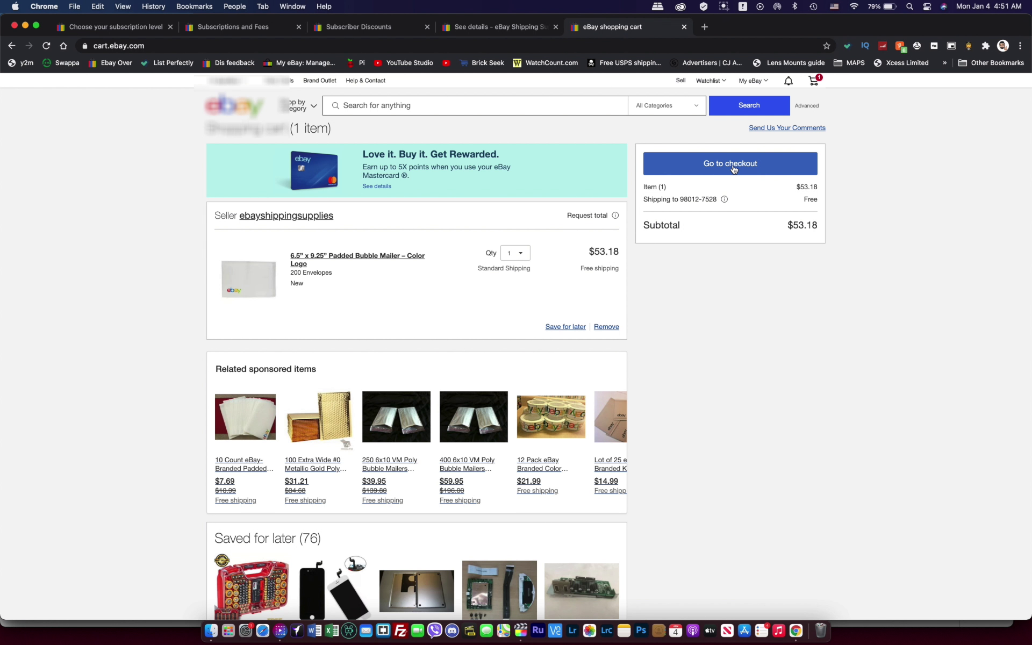
{"action": "left_click", "coordinate": [733, 168]}
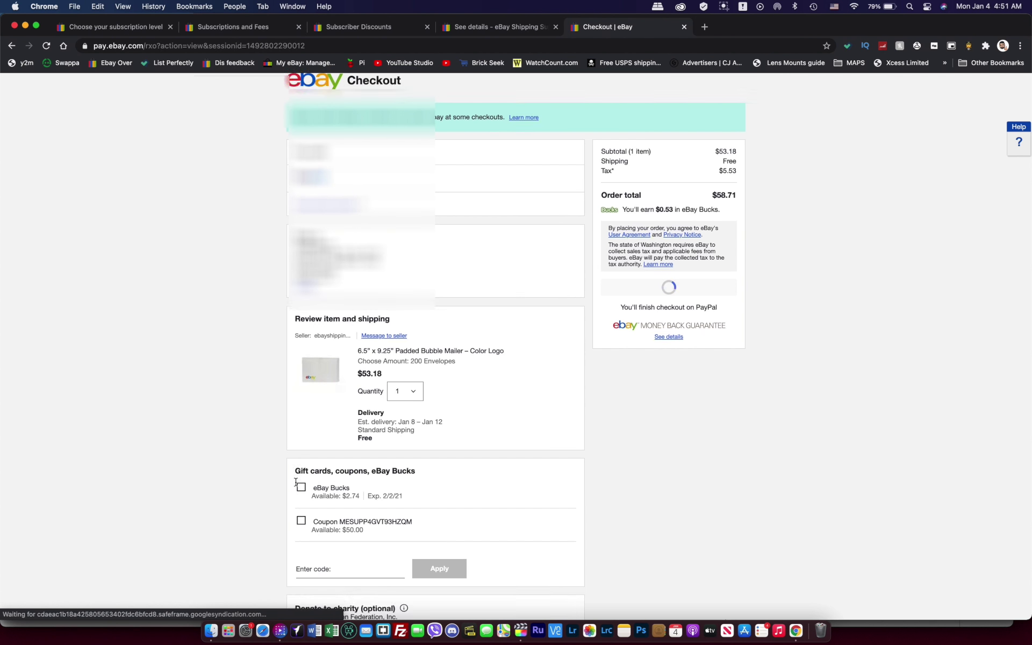
{"action": "left_click", "coordinate": [301, 426]}
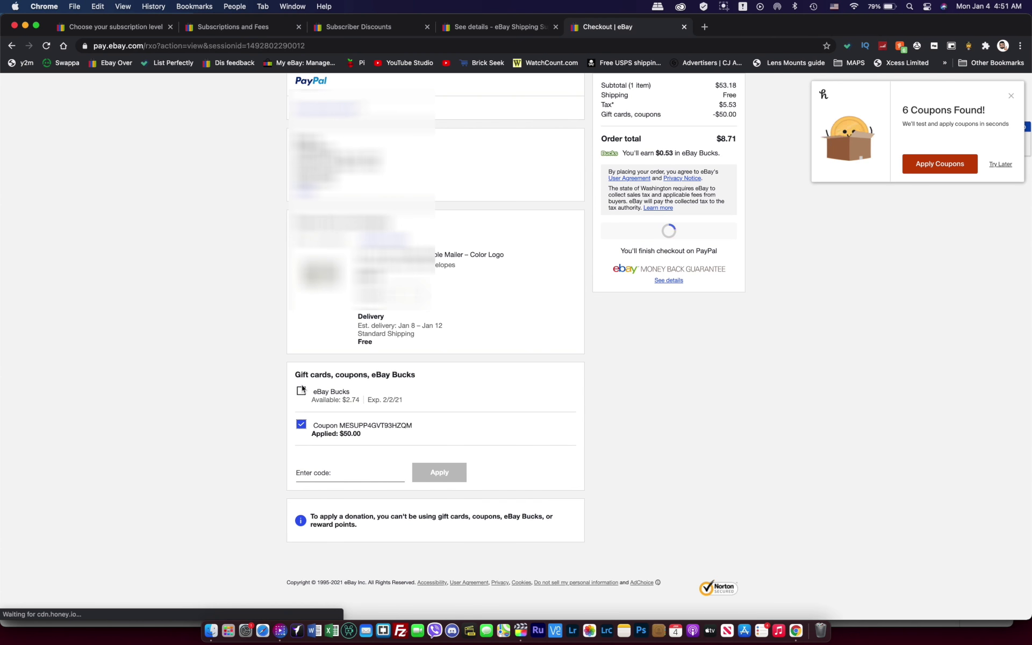
Apply the $2.74 eBay Bucks, then highlight the $5.97 total and the item's envelope count and price
{"action": "left_click", "coordinate": [301, 393]}
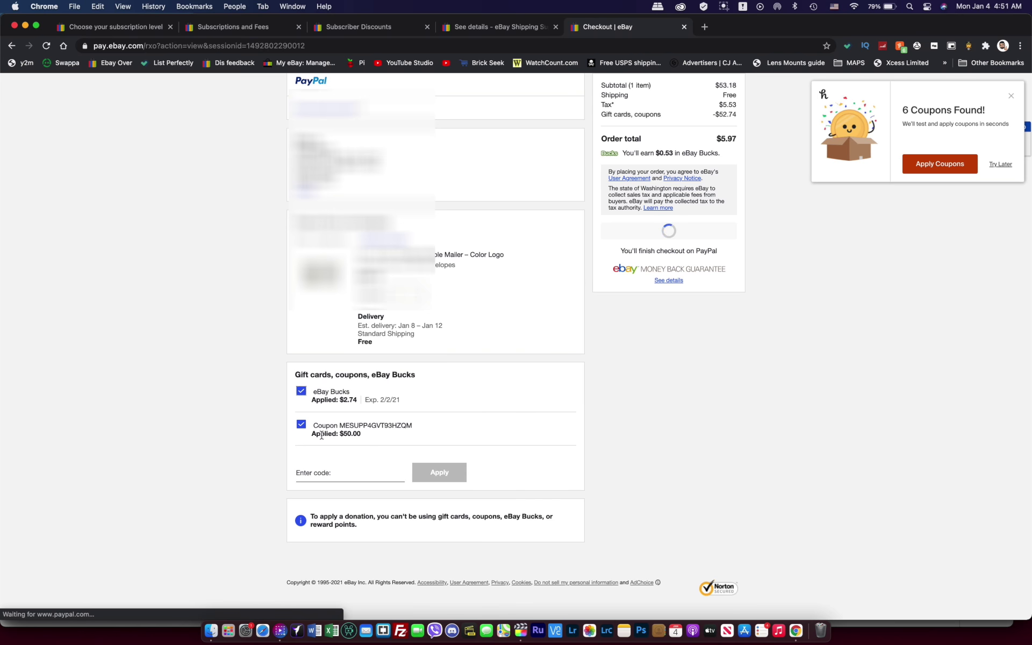
{"action": "scroll", "coordinate": [491, 269], "scroll_direction": "up", "scroll_amount": 3}
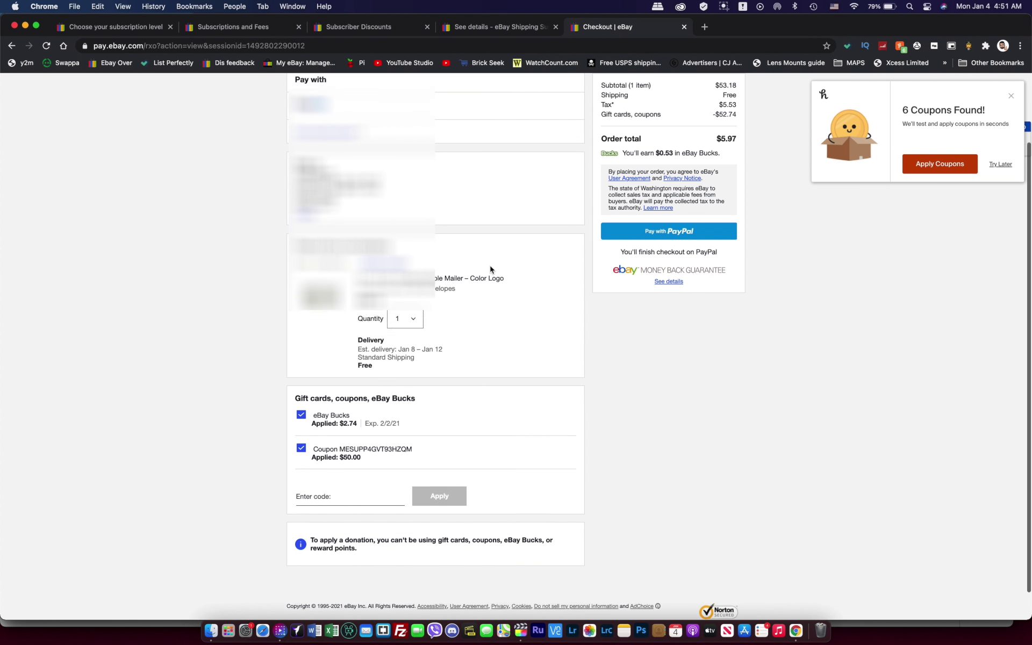
{"action": "left_click_drag", "start_coordinate": [720, 216], "coordinate": [745, 216]}
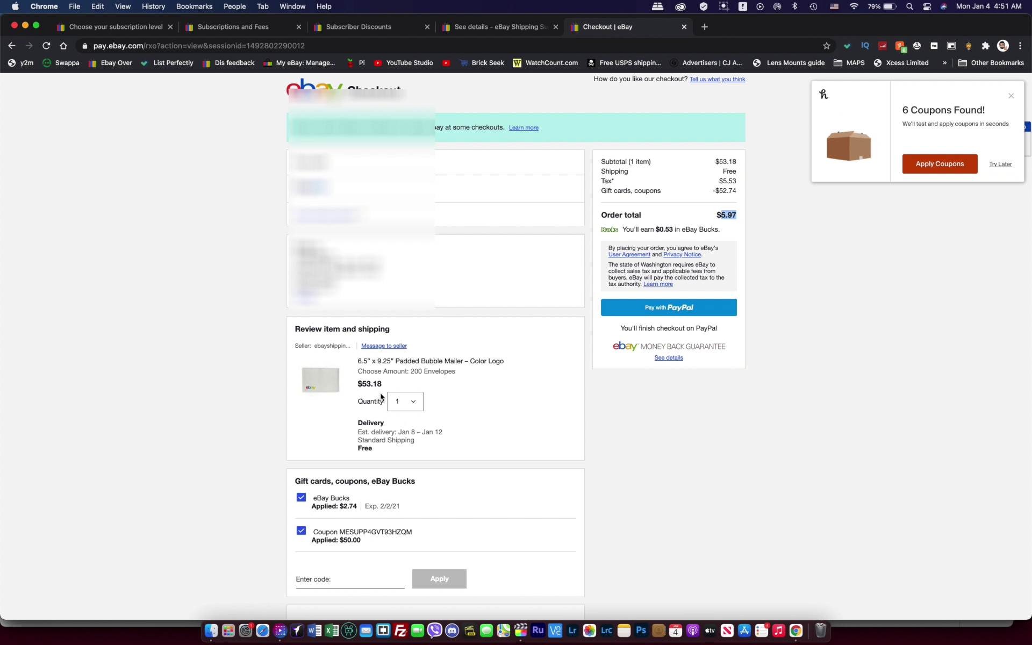
{"action": "left_click_drag", "start_coordinate": [414, 373], "coordinate": [458, 376]}
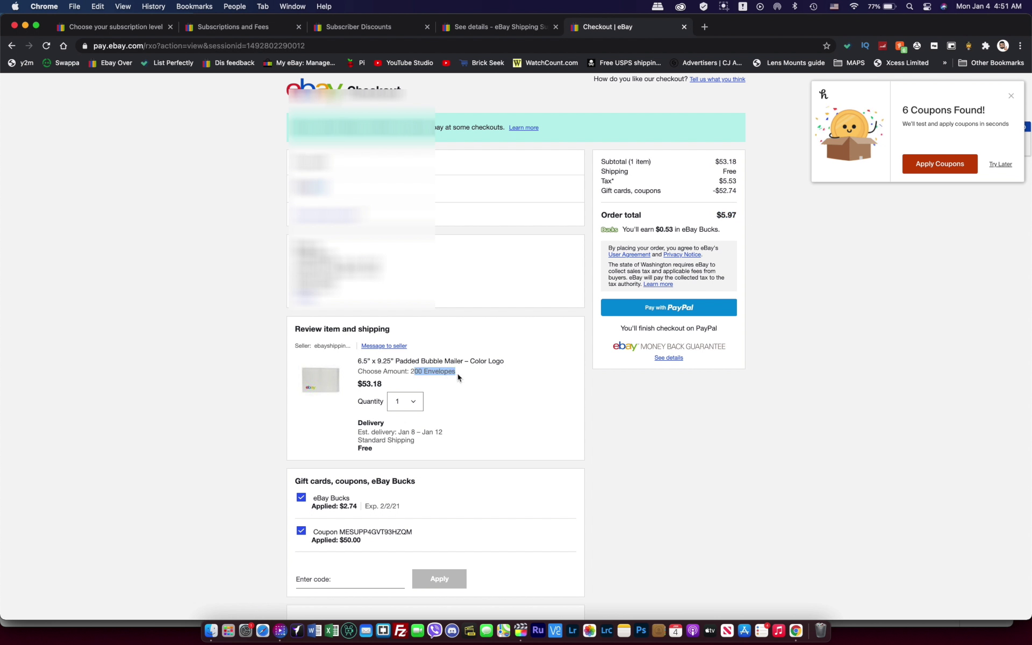
{"action": "left_click_drag", "start_coordinate": [408, 373], "coordinate": [453, 383]}
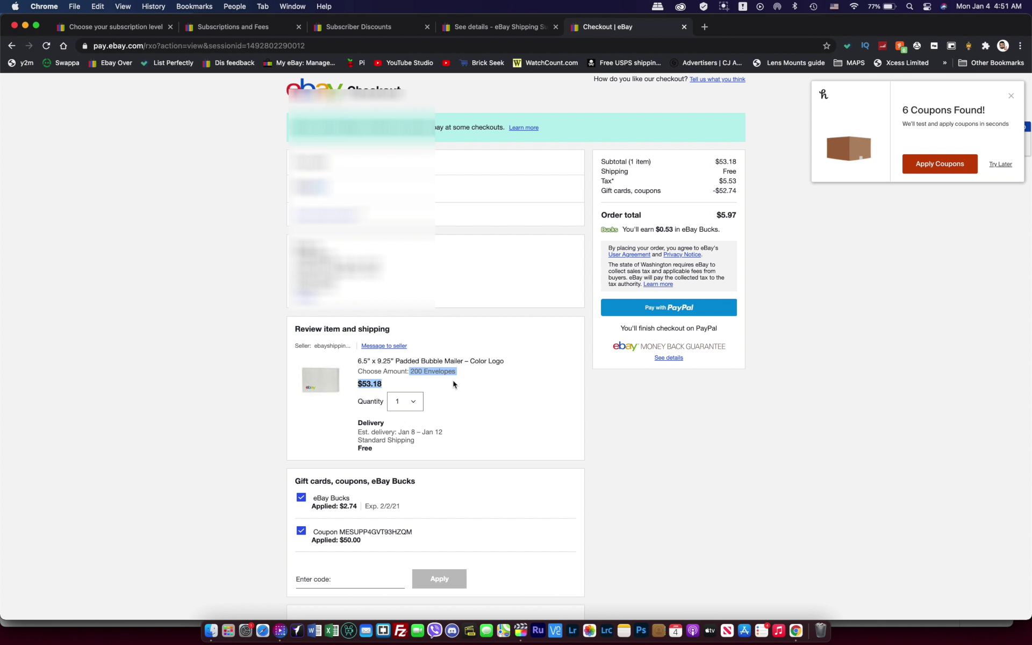
{"action": "left_click", "coordinate": [466, 397]}
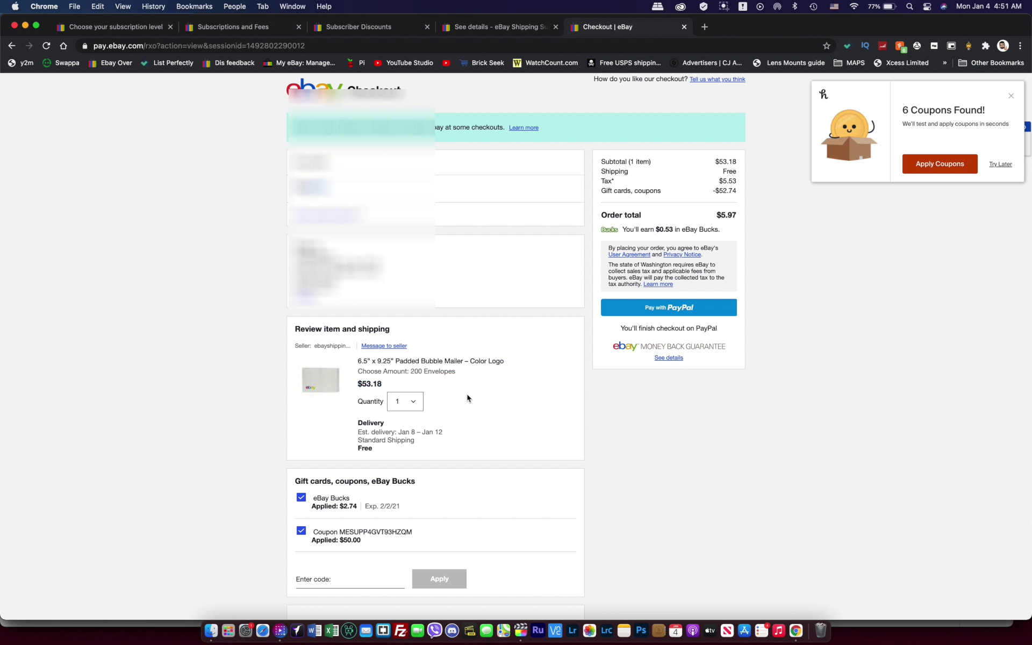